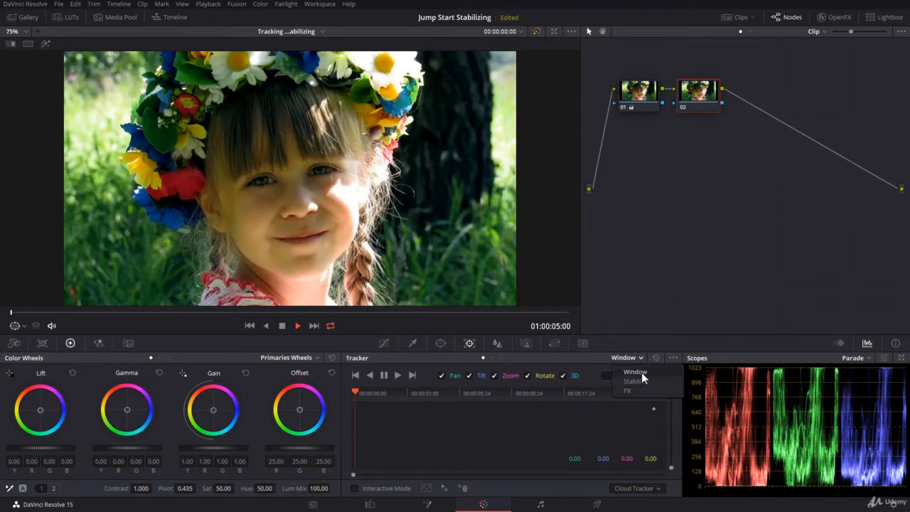
- Add a circular window on node 02 over the girl's face, stretched vertically to an aspect of about 36.4 with softness about 3
left_click(642, 374)
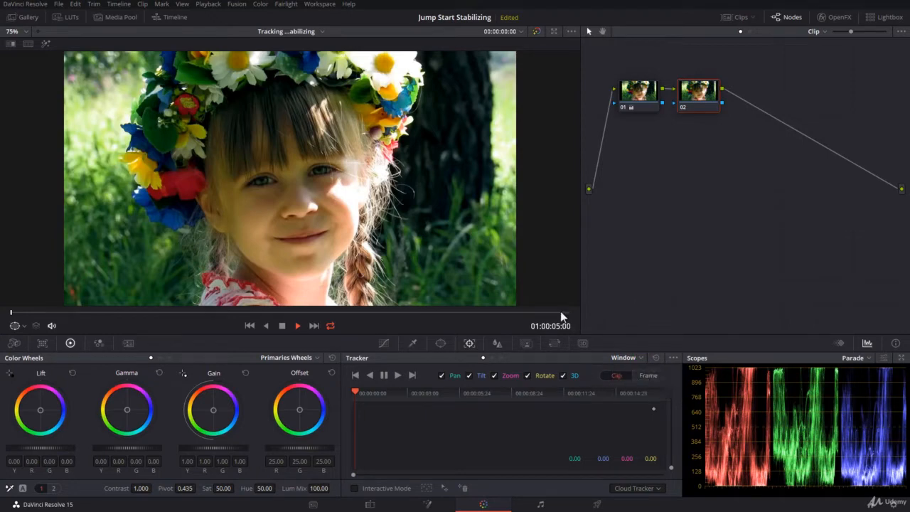
left_click(441, 342)
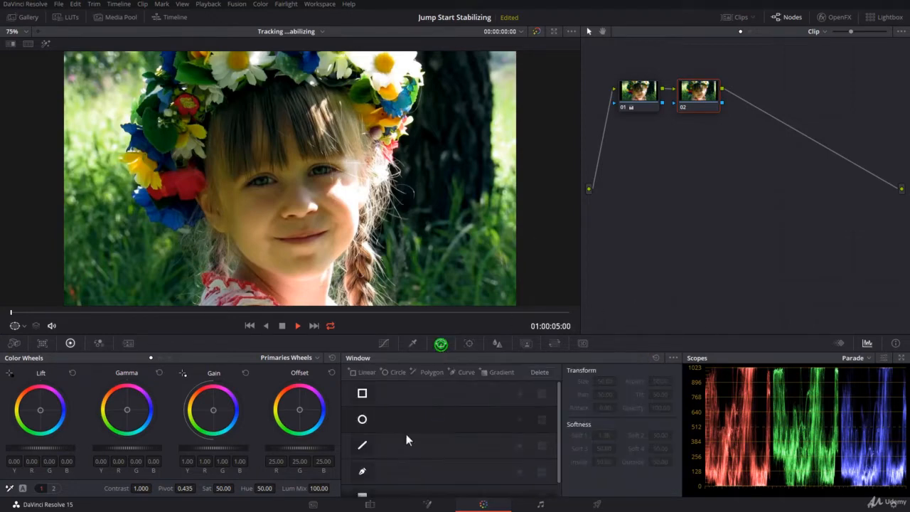
left_click(360, 420)
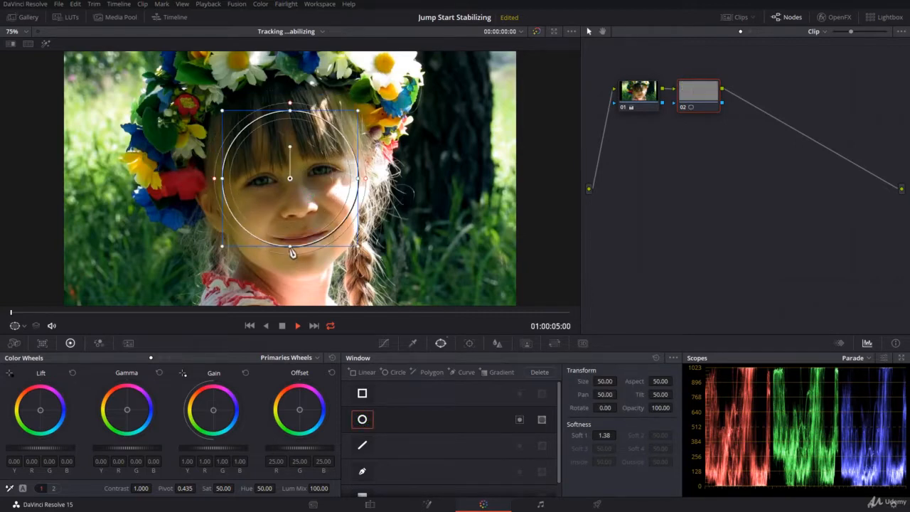
left_click_drag(291, 251, 300, 275)
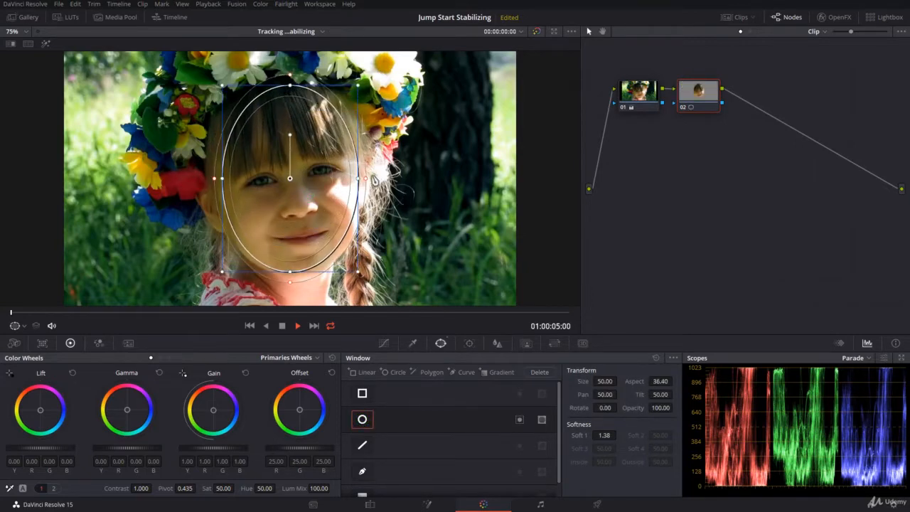
left_click_drag(371, 185, 377, 182)
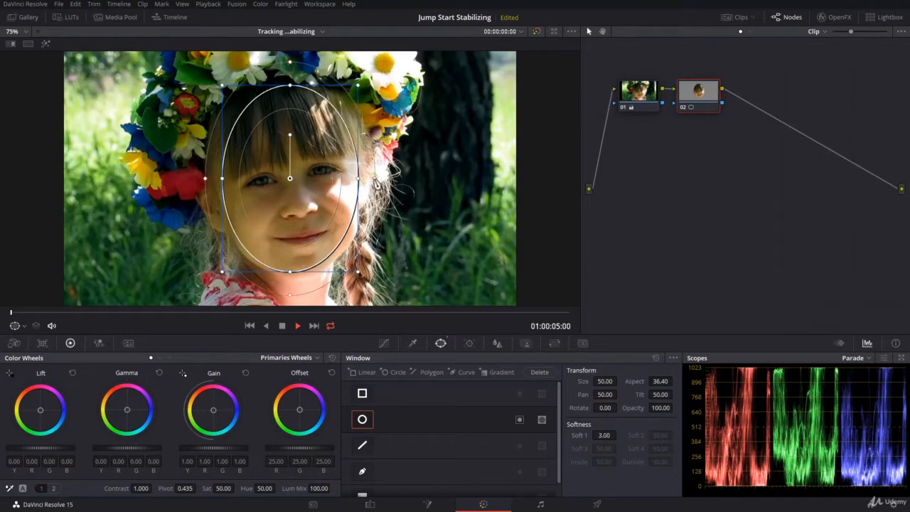
- Rotate the circular window to about -11.6 and fit it to the tilted face, with size about 50.7 and aspect about 36.3
left_click_drag(291, 134, 282, 133)
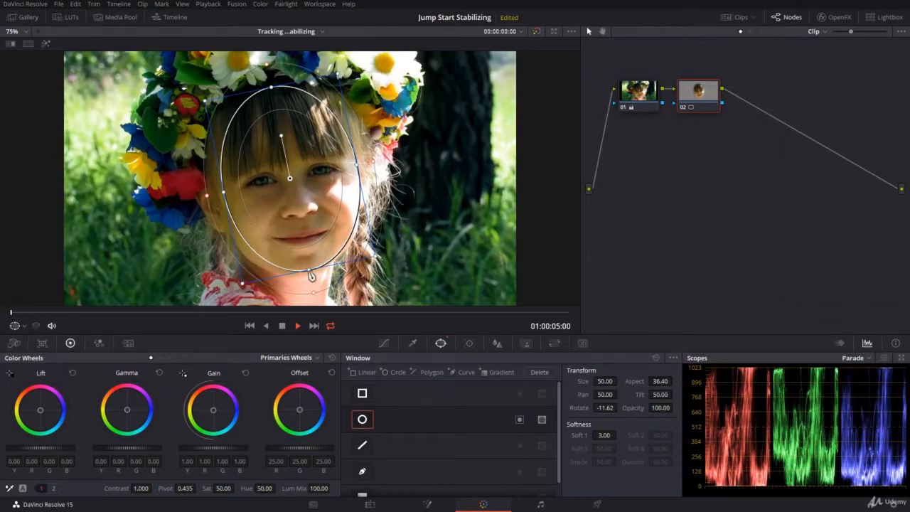
left_click_drag(311, 276, 312, 281)
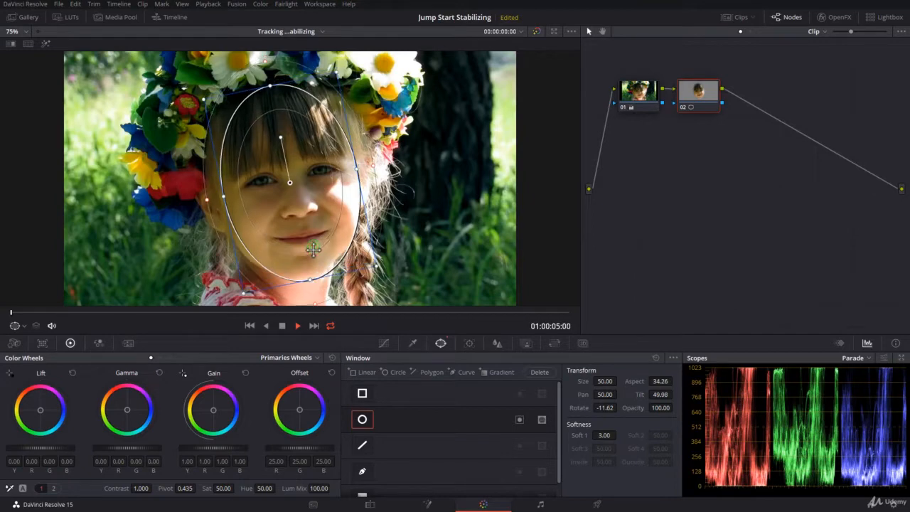
left_click_drag(313, 249, 312, 253)
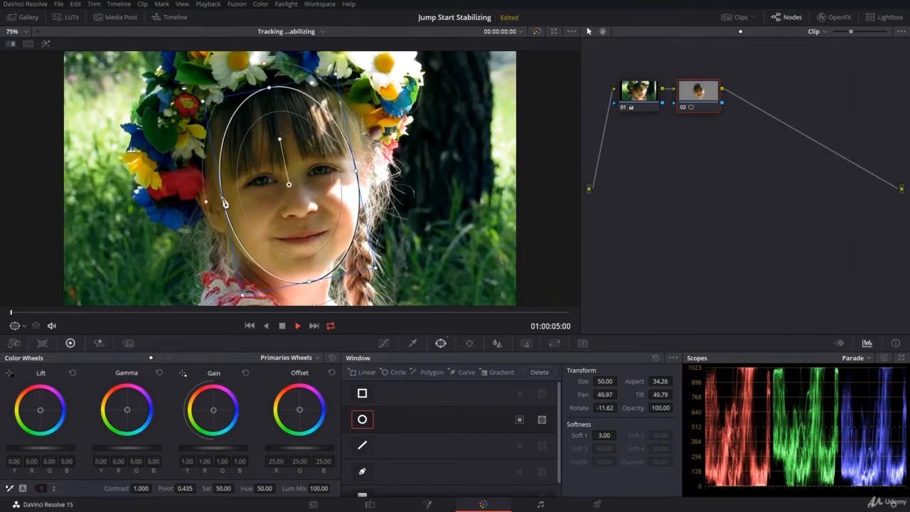
left_click_drag(225, 203, 221, 203)
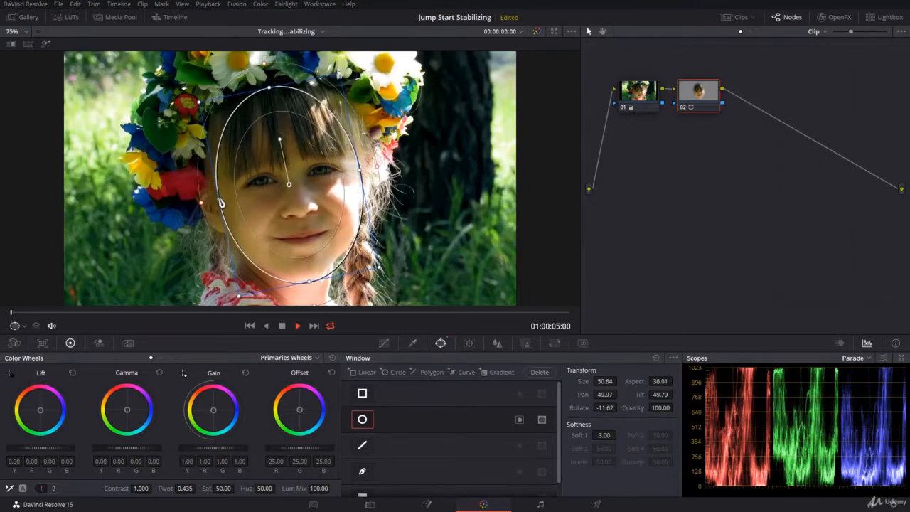
left_click_drag(280, 209, 275, 206)
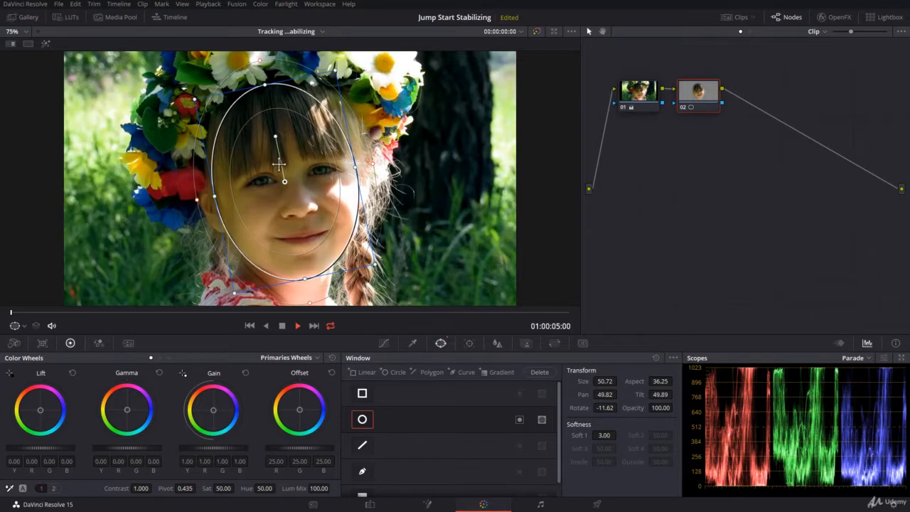
- Track the face window forward through the whole clip with the Cloud Tracker
left_click(470, 342)
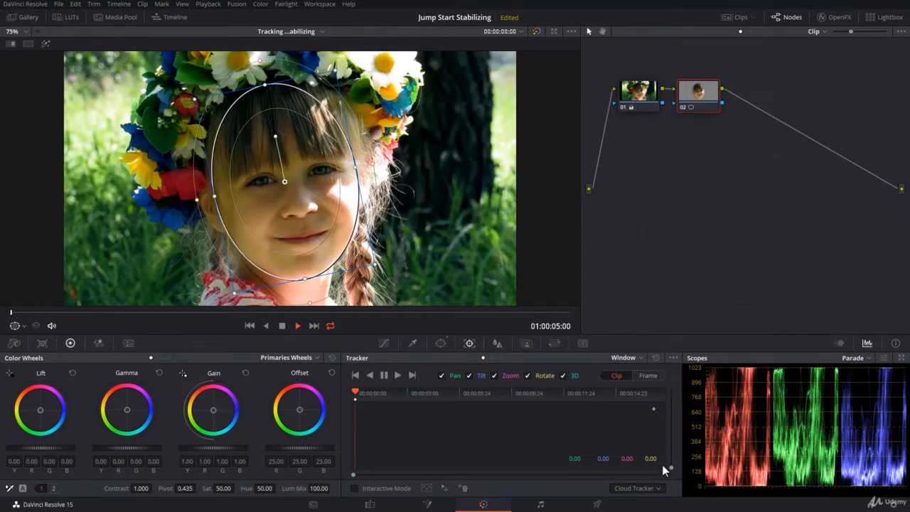
left_click(630, 490)
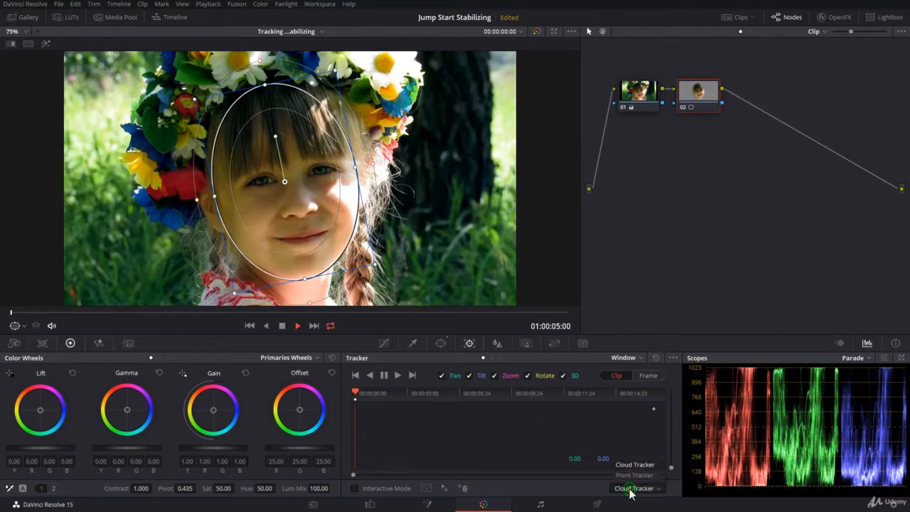
left_click(634, 464)
left_click(636, 489)
left_click(637, 474)
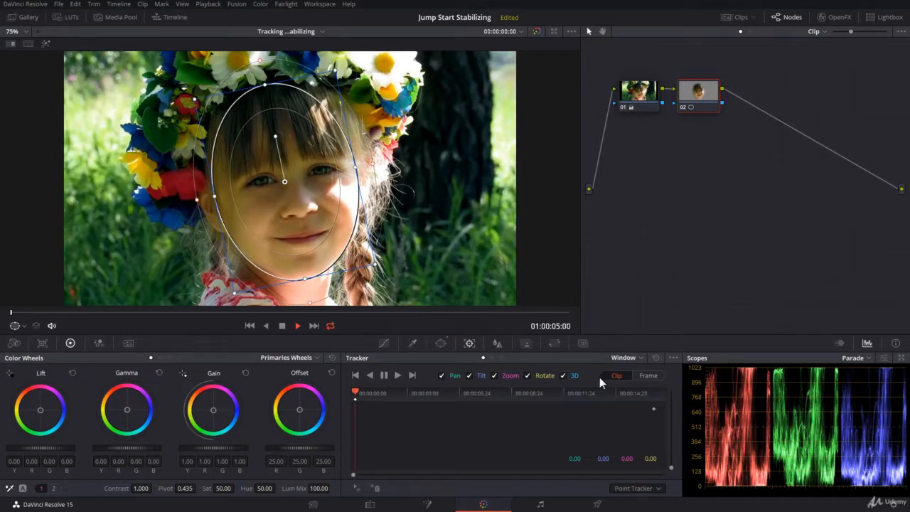
left_click(397, 376)
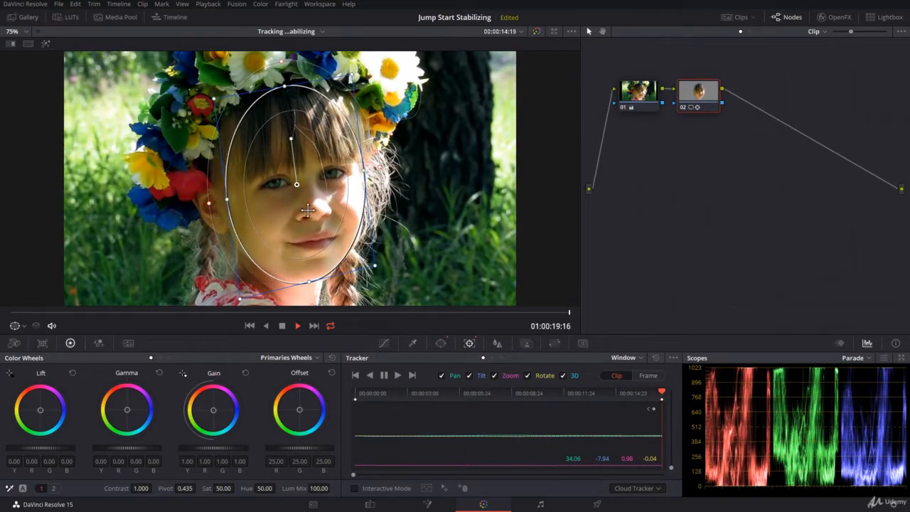
- Review the tracked window by playing the clip in reverse, and enlarge the tracking curves in the tracker graph
left_click(266, 325)
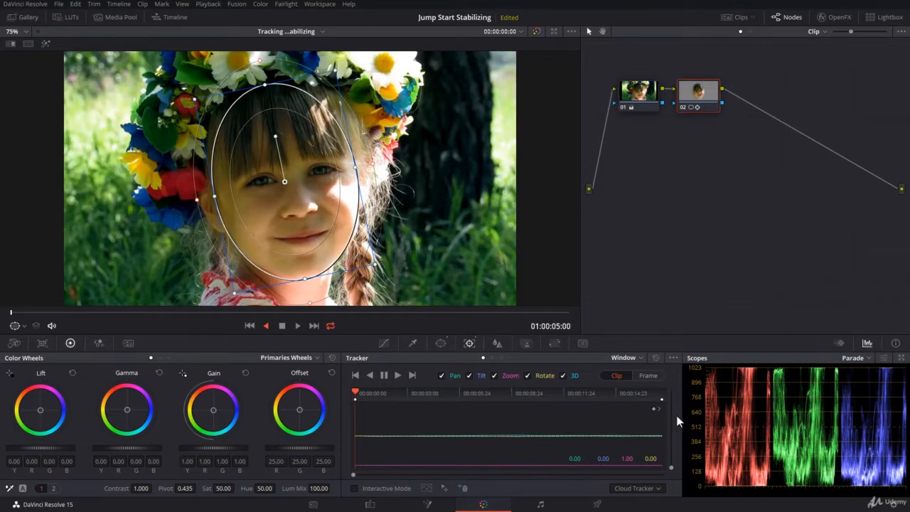
left_click_drag(673, 467, 667, 389)
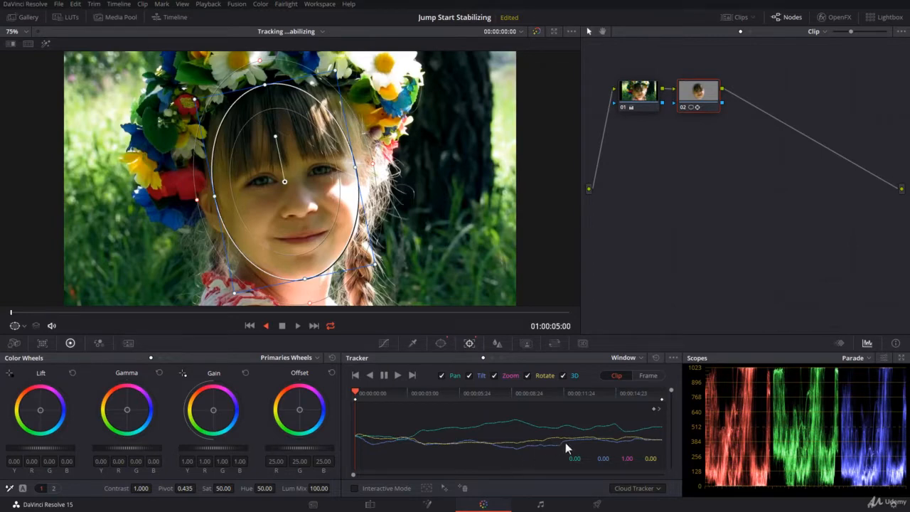
- Try narrowing the window in Clip mode at 00:00:03:06, scrub the clip to check it, and restore the wider shape
left_click(389, 393)
left_click(422, 395)
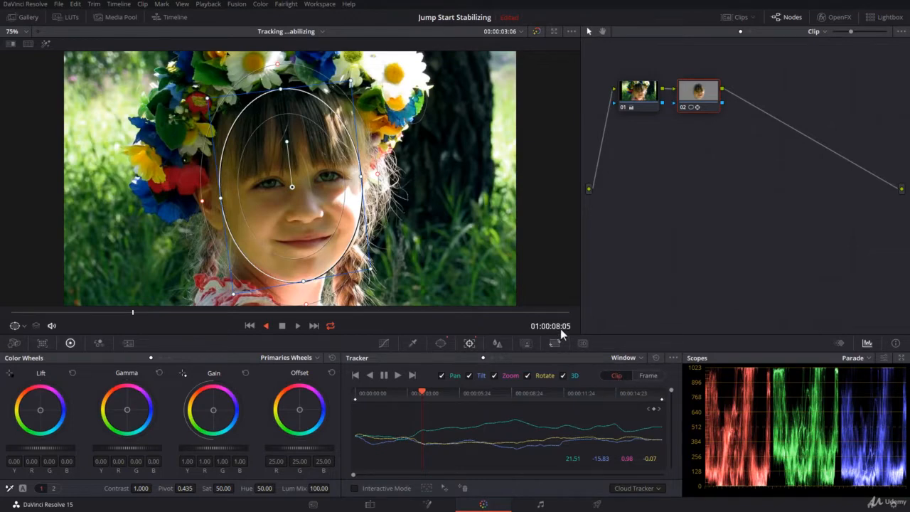
left_click(615, 374)
left_click_drag(359, 178, 342, 182)
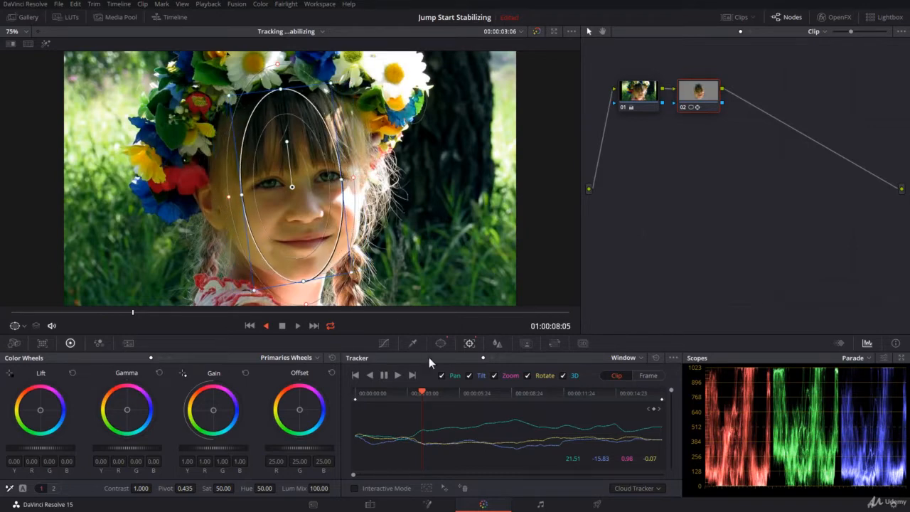
left_click(422, 393)
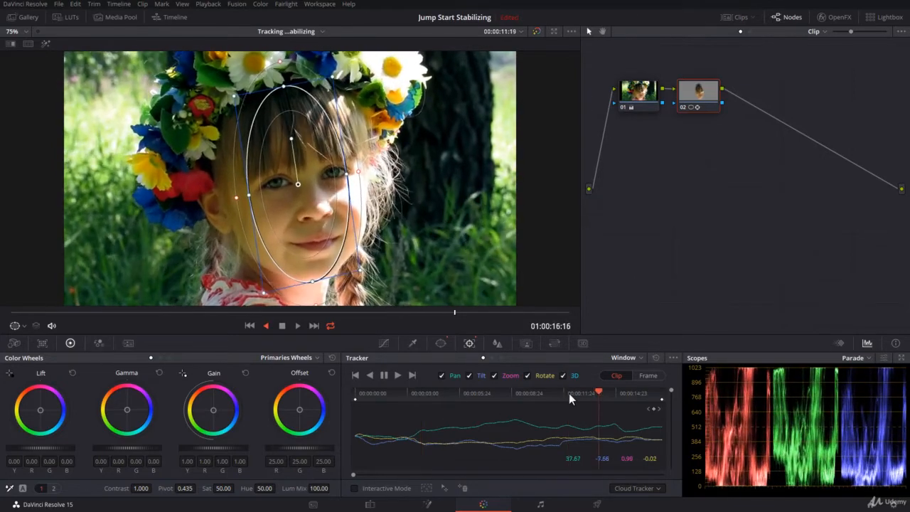
left_click(567, 394)
left_click_drag(567, 393, 356, 406)
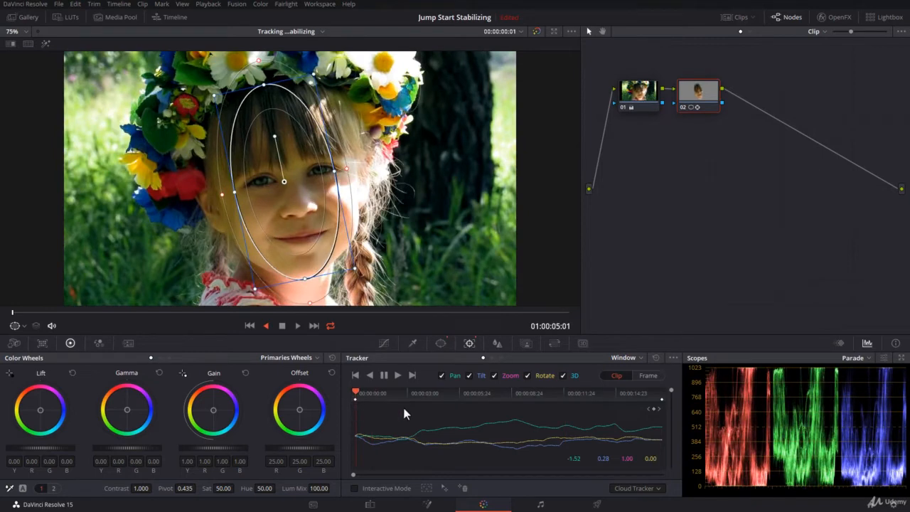
left_click(648, 375)
left_click(617, 377)
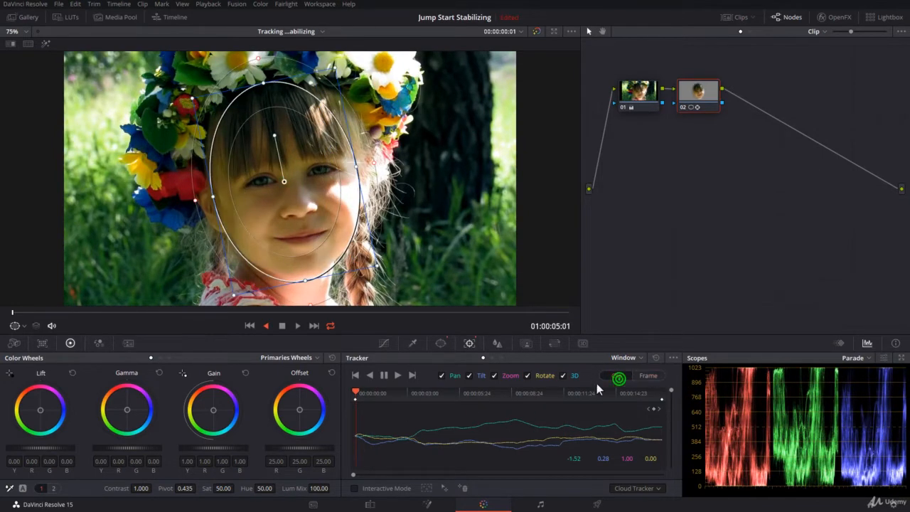
- In Frame mode, keyframe the window at 00:00:02:13 by rotating it further counterclockwise and narrowing it
left_click(647, 376)
left_click_drag(357, 391, 406, 396)
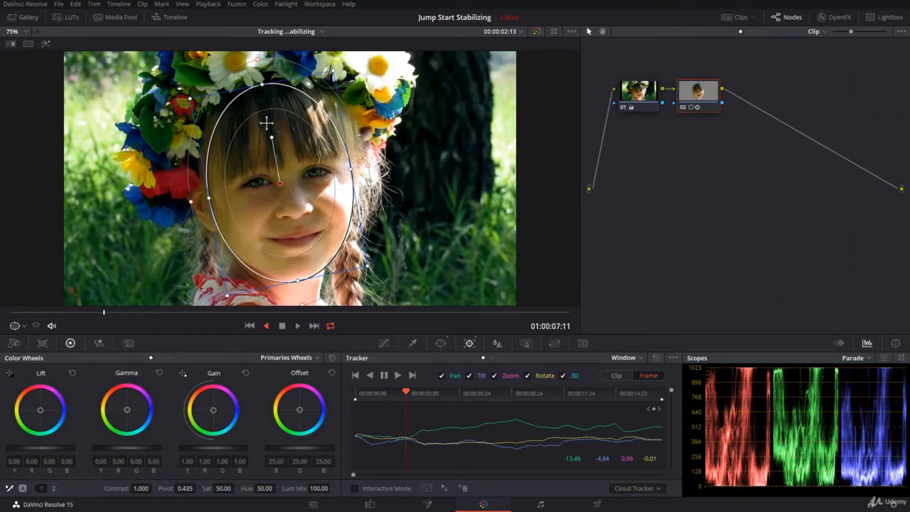
left_click_drag(273, 133, 263, 135)
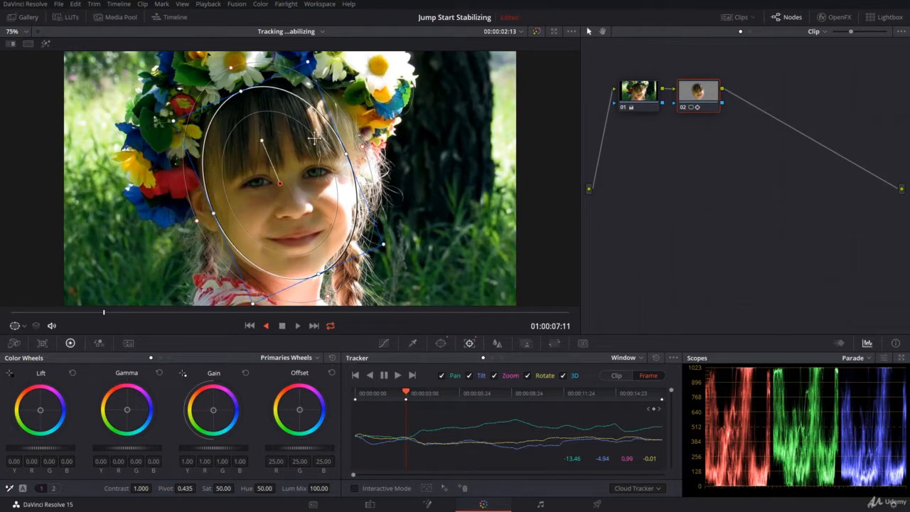
left_click_drag(350, 159, 337, 161)
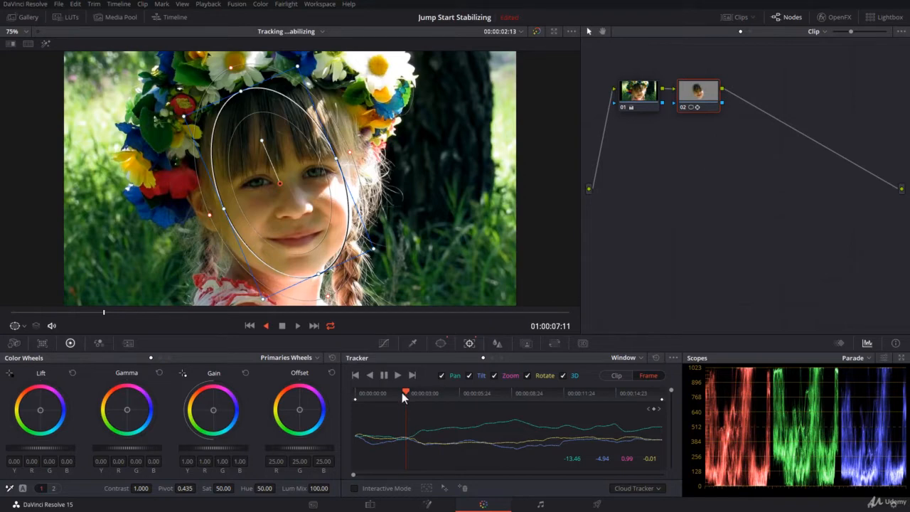
- Play the clip from the start and step between the window keyframes to check the shape change
left_click_drag(403, 393, 343, 401)
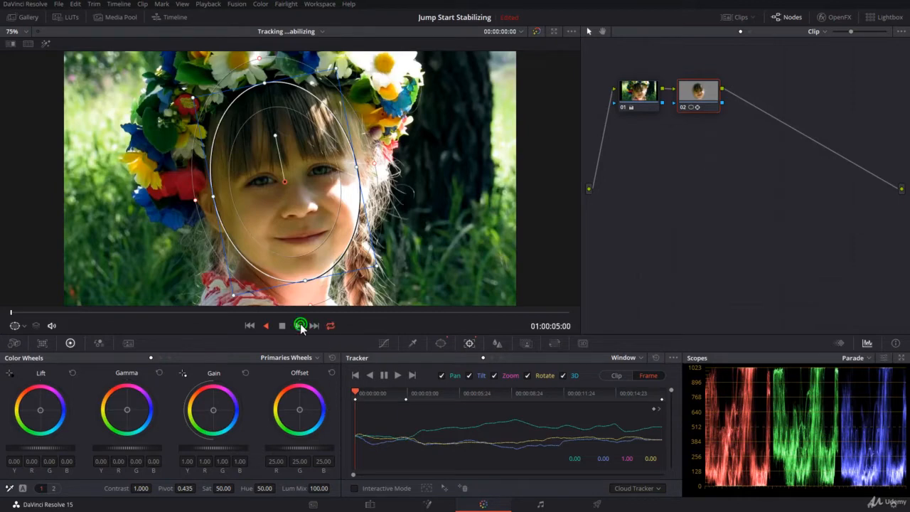
left_click(299, 326)
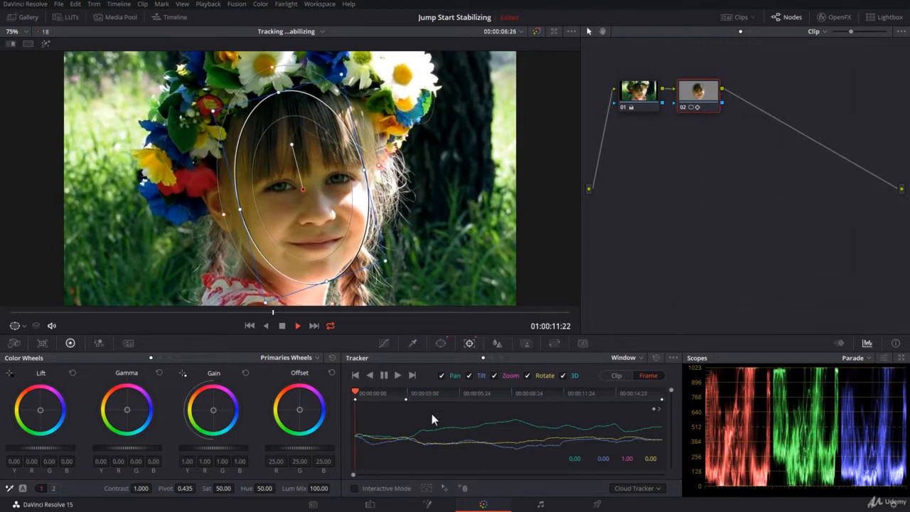
left_click_drag(356, 393, 401, 395)
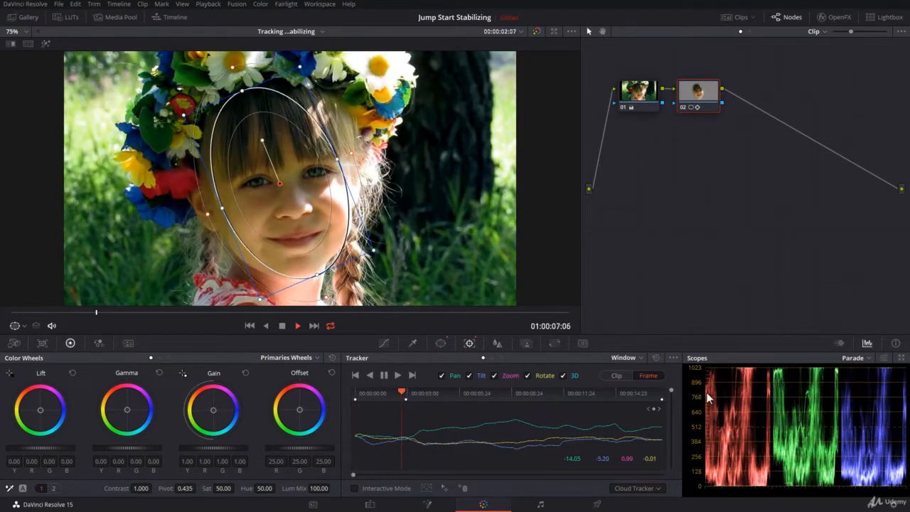
left_click(648, 409)
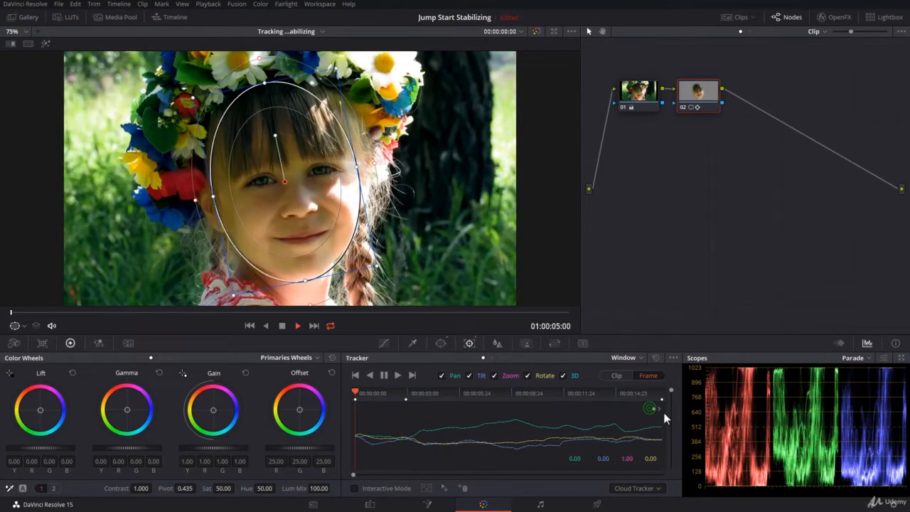
left_click(659, 409)
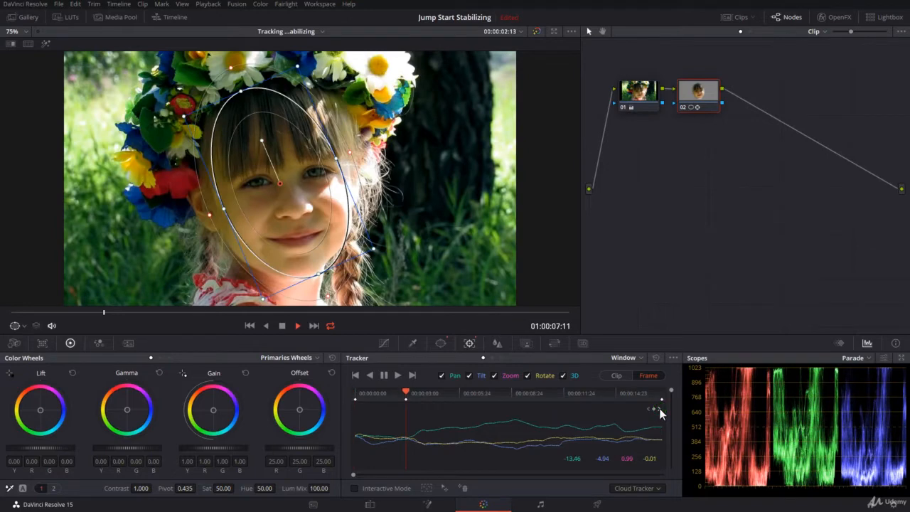
- Keyframe the window at 00:00:05:13 by shortening it into a nearly round shape over the face
left_click(470, 392)
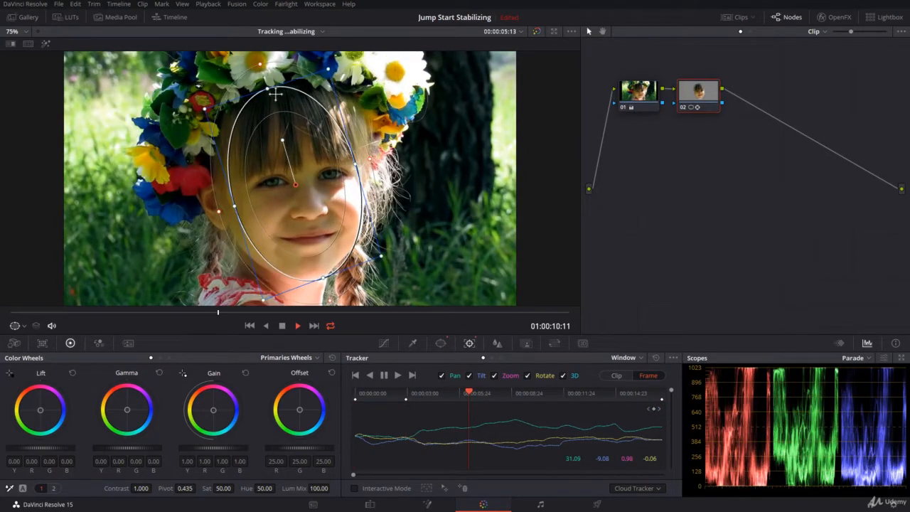
left_click_drag(269, 90, 280, 127)
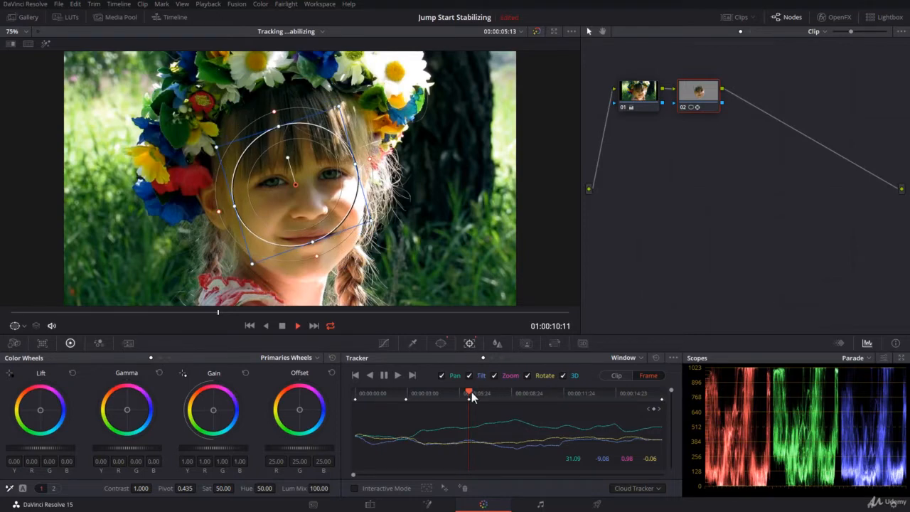
- Play and scrub the clip from the start to 00:00:05:14 to examine how the window changes between its keyframes
left_click_drag(470, 392, 397, 394)
left_click(357, 395)
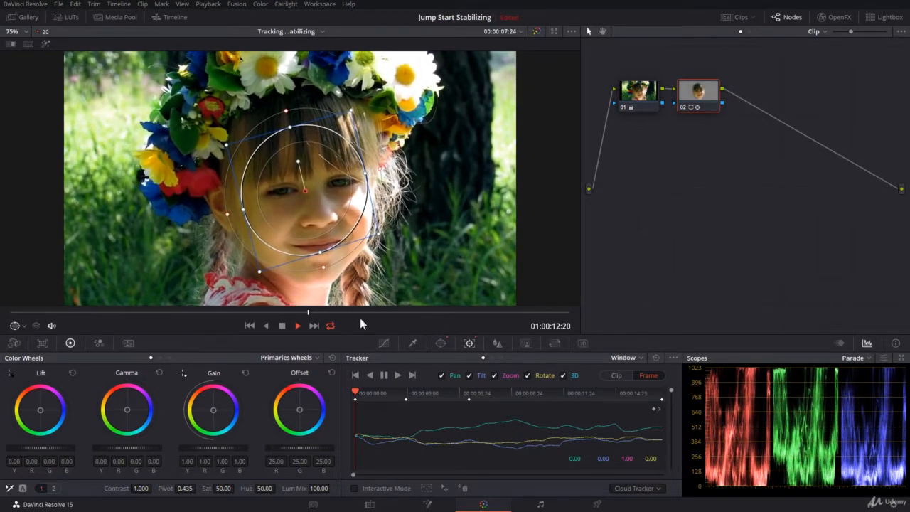
key("space")
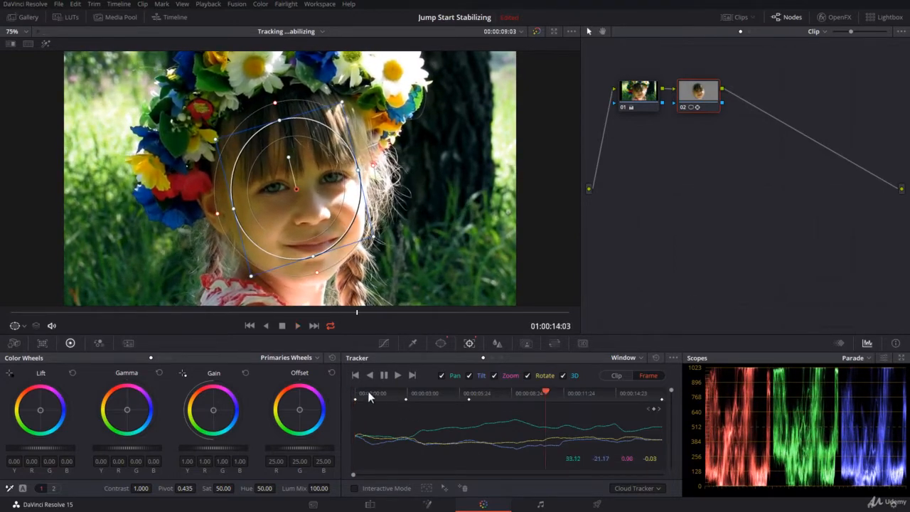
left_click(366, 395)
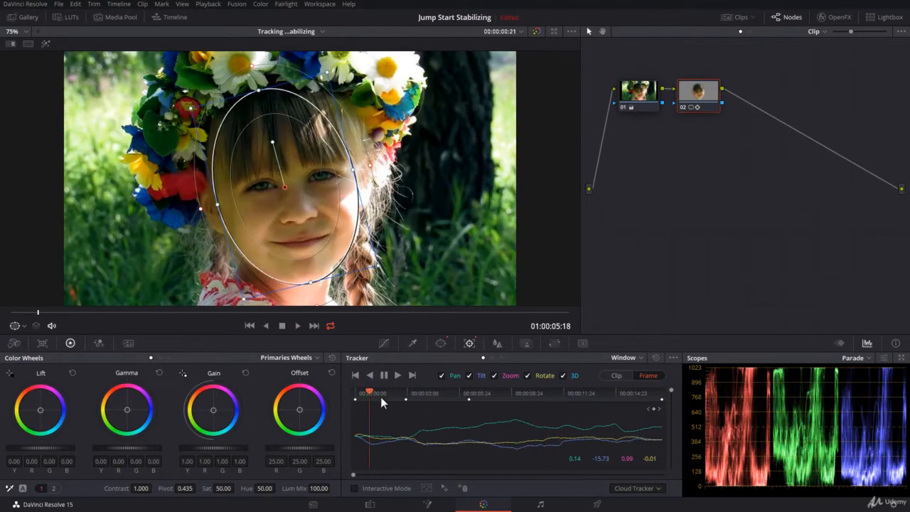
left_click_drag(393, 401, 470, 398)
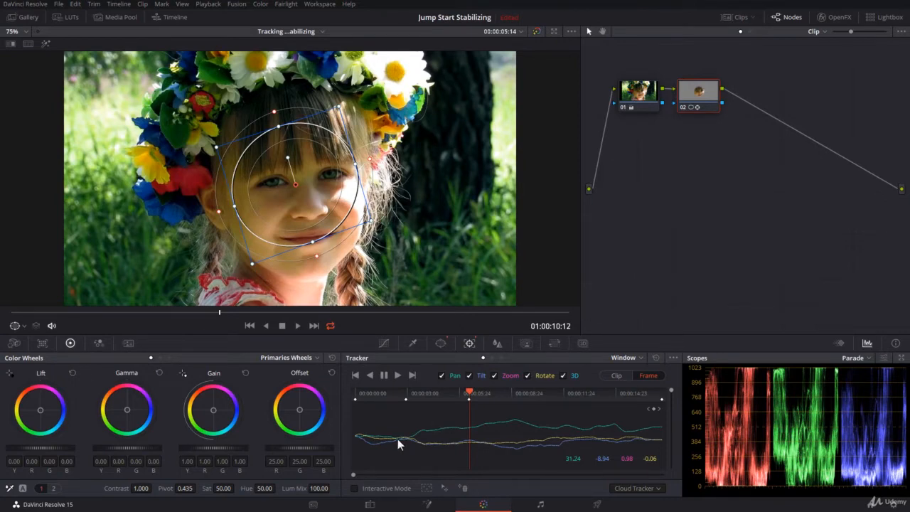
- Undo the window shape changes made in Frame mode, back to the tall oval around the face
key("ctrl+z")
key("ctrl+z")
key("ctrl+z")
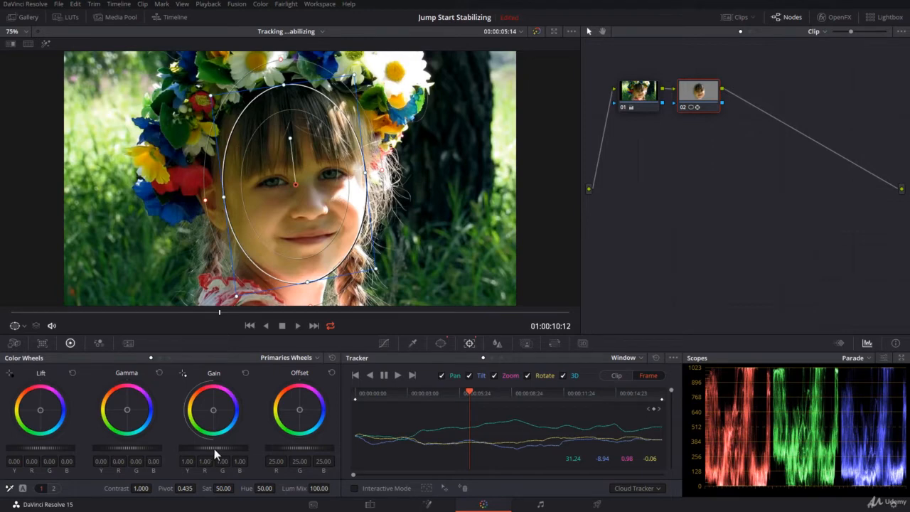
- Try raising the face node's Gain to 1.11, undo it, and lower the Lift to -0.06 instead
left_click_drag(214, 449, 230, 448)
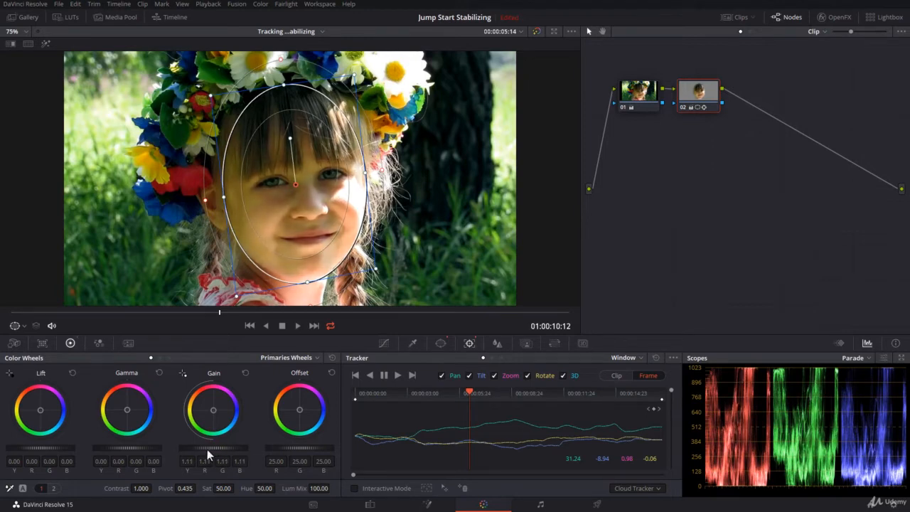
key("ctrl+z")
left_click_drag(54, 448, 39, 448)
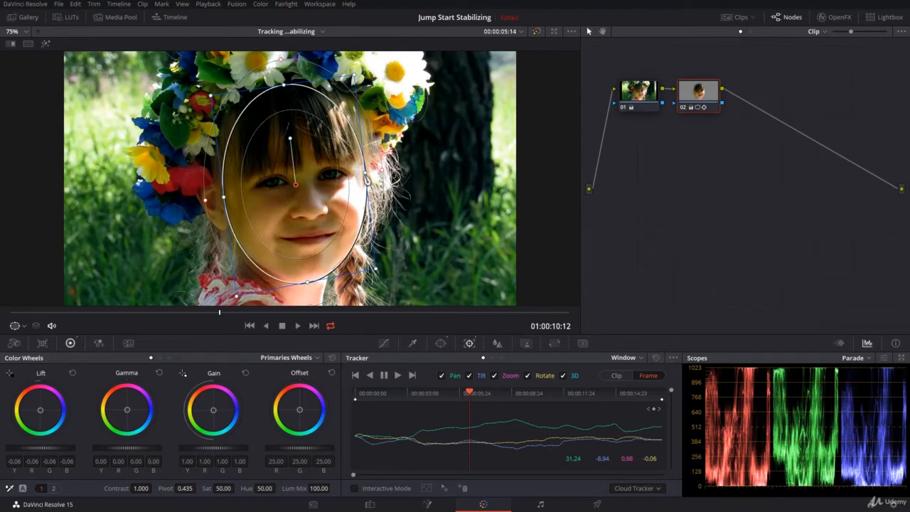
- Add an outside node after node 02 to grade everything beyond the face window
right_click(685, 99)
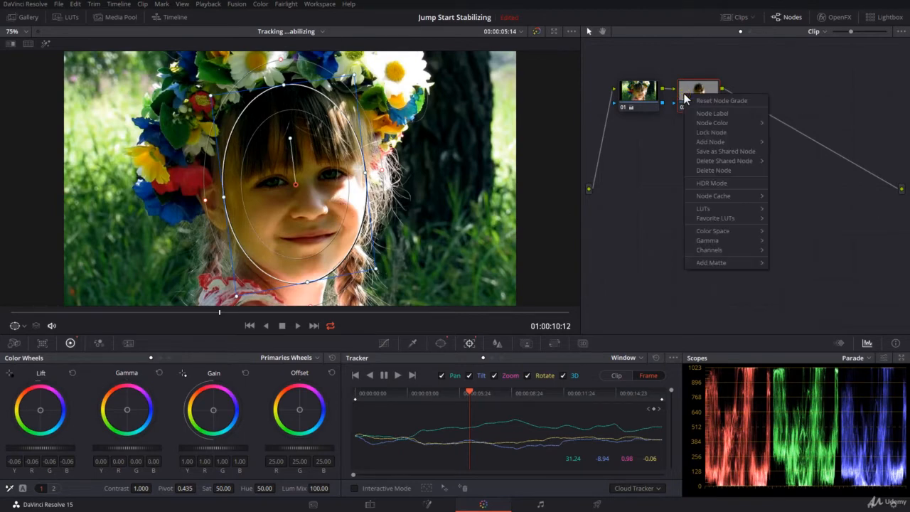
mouse_move(732, 145)
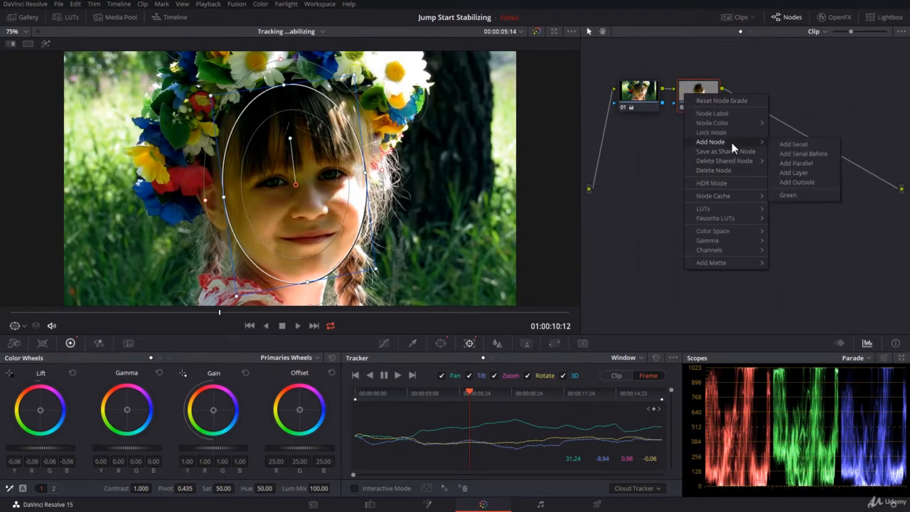
left_click(798, 182)
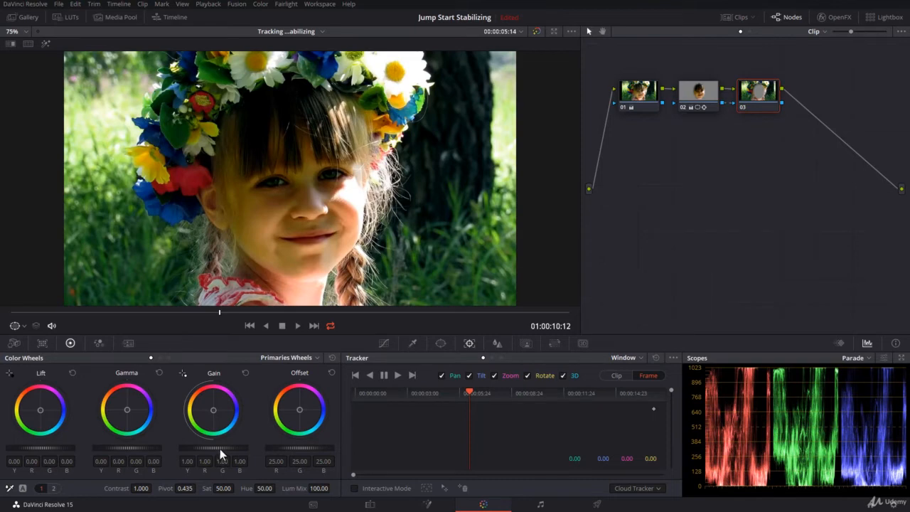
- Darken the area outside the face with Gain 0.49 and Lift -0.13, and reselect node 02 at the clip's start
left_click_drag(220, 448, 173, 449)
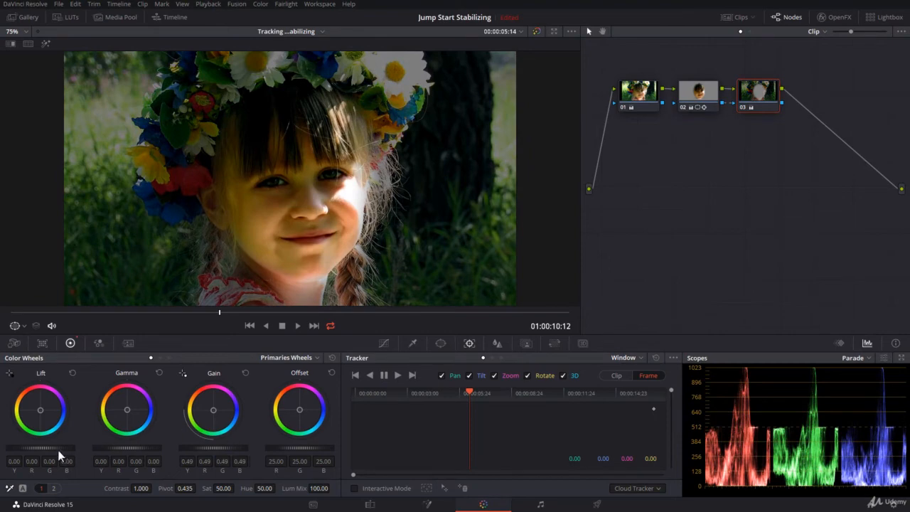
left_click_drag(59, 445, 47, 444)
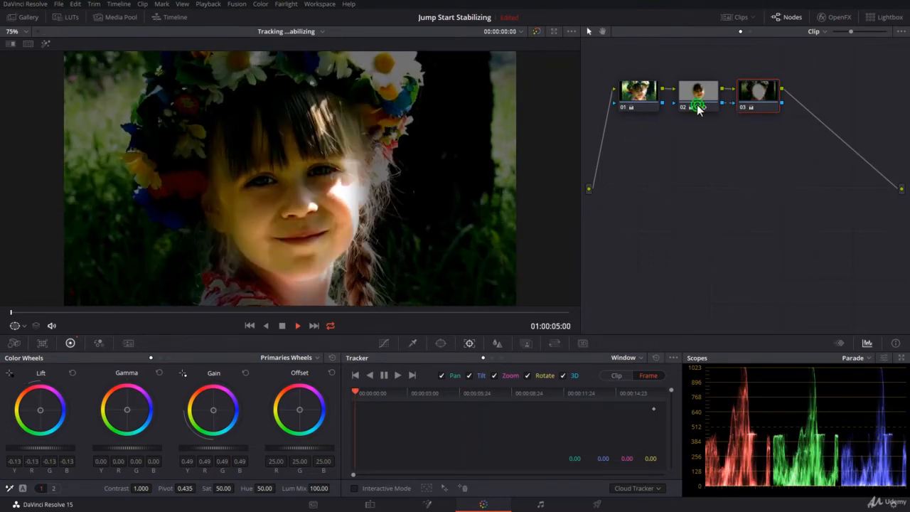
left_click(698, 107)
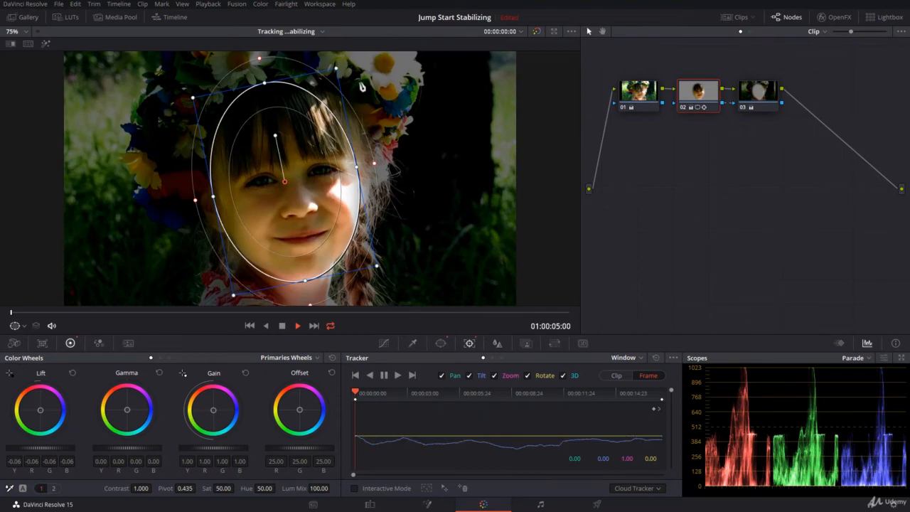